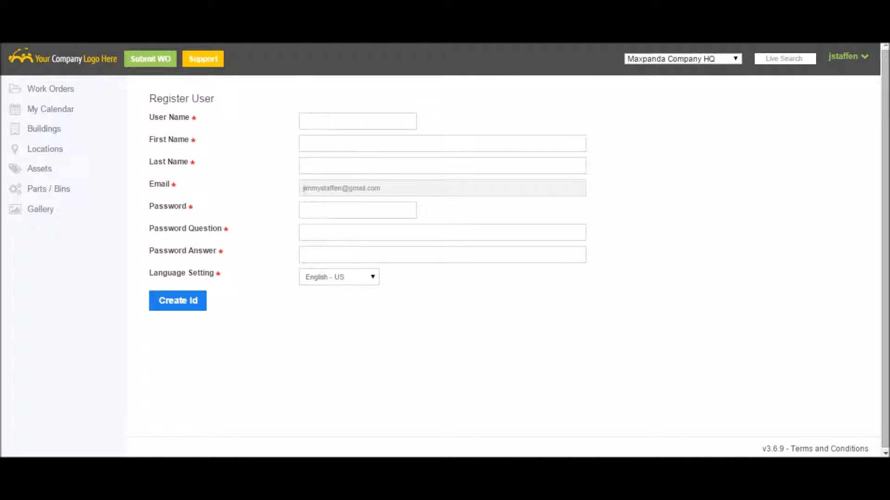
# Step: Go through the user registration form from the user name to the language setting and try to create the ID
pyautogui.click(344, 120)
pyautogui.click(343, 142)
pyautogui.click(341, 168)
pyautogui.click(338, 210)
pyautogui.click(337, 235)
pyautogui.click(354, 254)
pyautogui.click(346, 281)
pyautogui.click(199, 347)
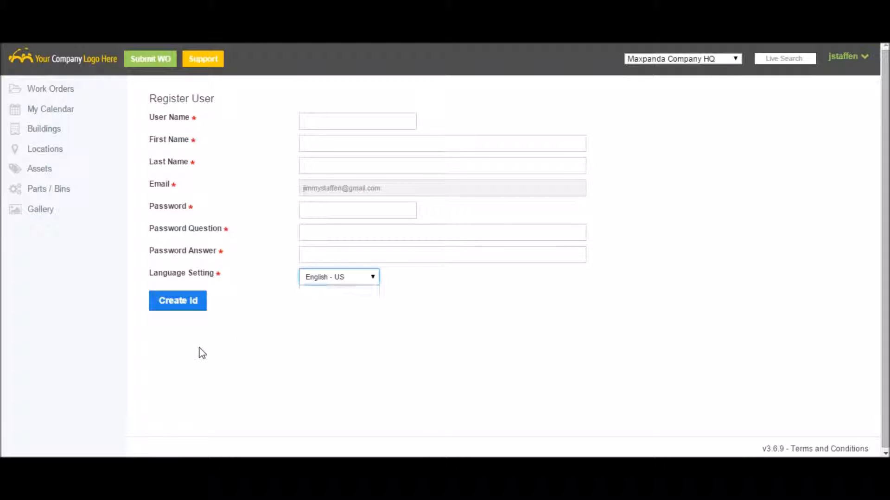
pyautogui.click(176, 302)
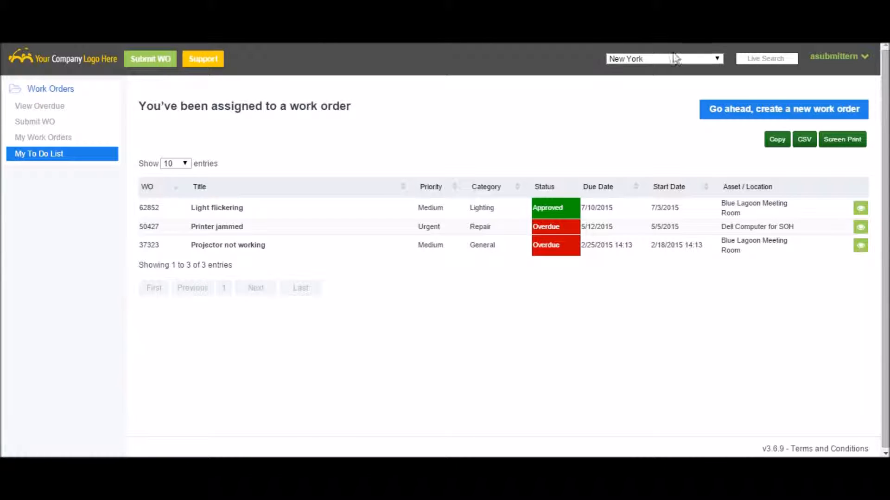
# Step: Check which sites can be chosen and which account options are offered, keeping New York as the site
pyautogui.click(720, 60)
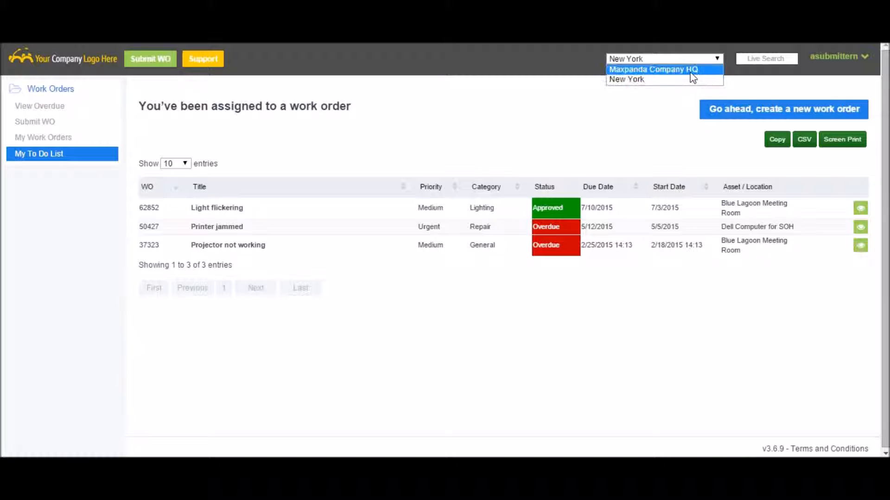
pyautogui.click(725, 47)
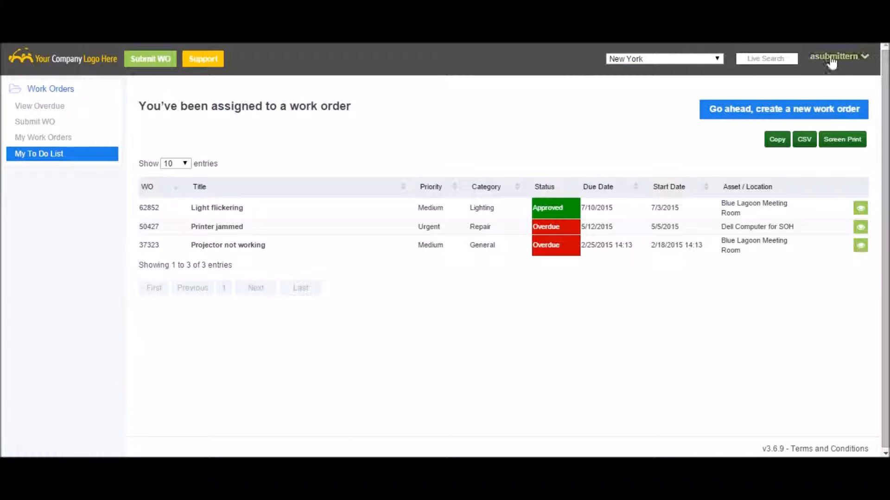
pyautogui.click(860, 60)
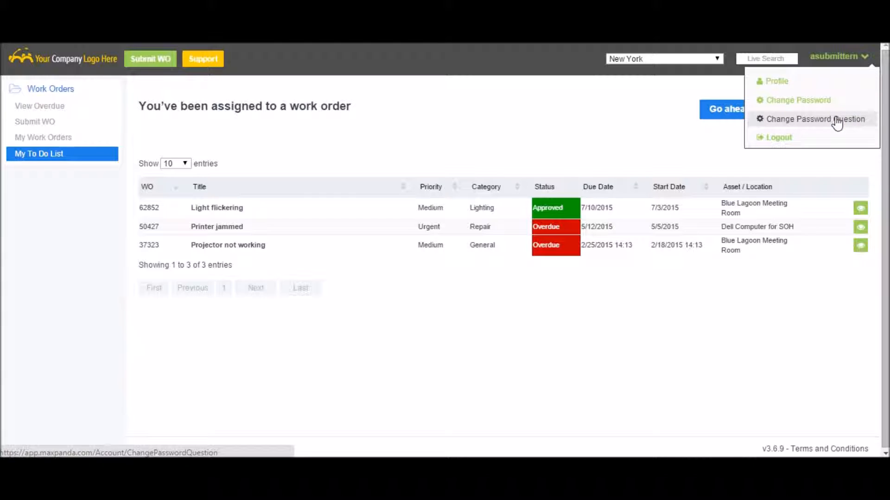
pyautogui.click(525, 56)
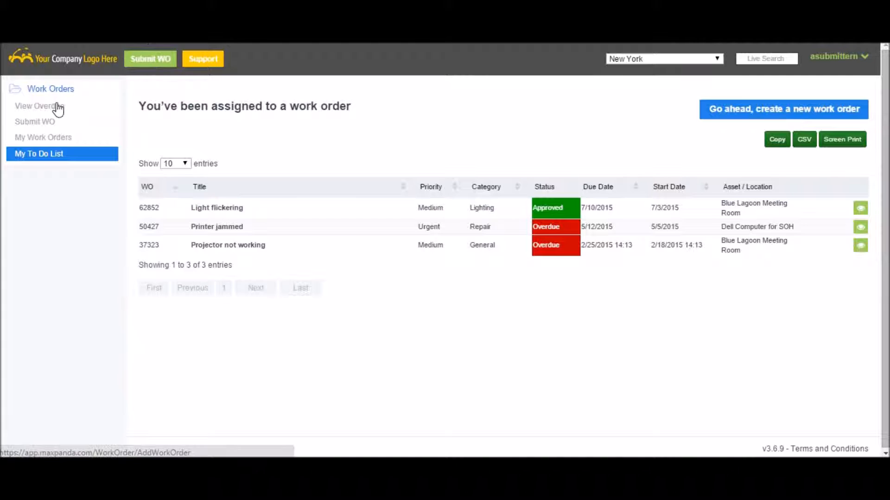
# Step: Start a new work order titled "Light" with category Lighting and priority Medium
pyautogui.click(51, 123)
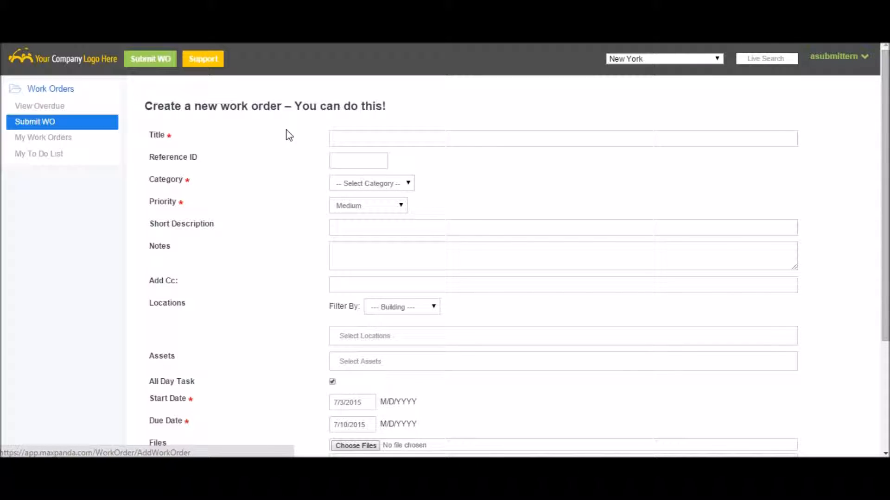
pyautogui.click(368, 143)
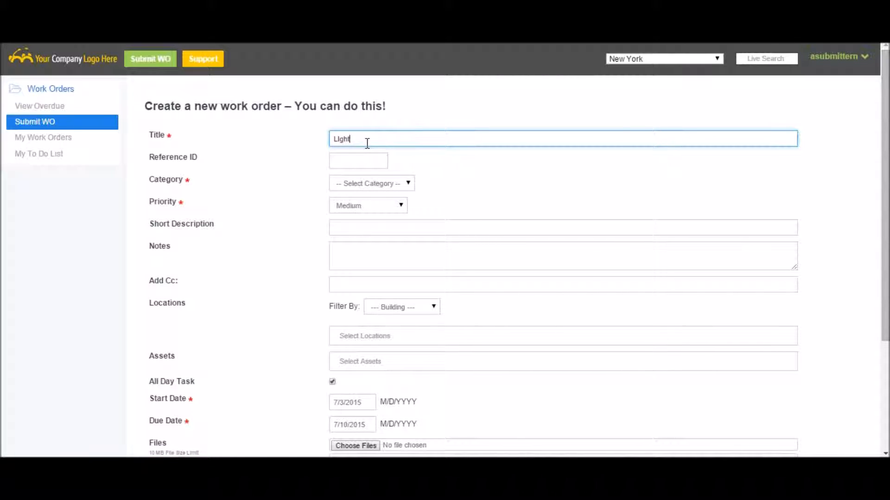
pyautogui.click(367, 161)
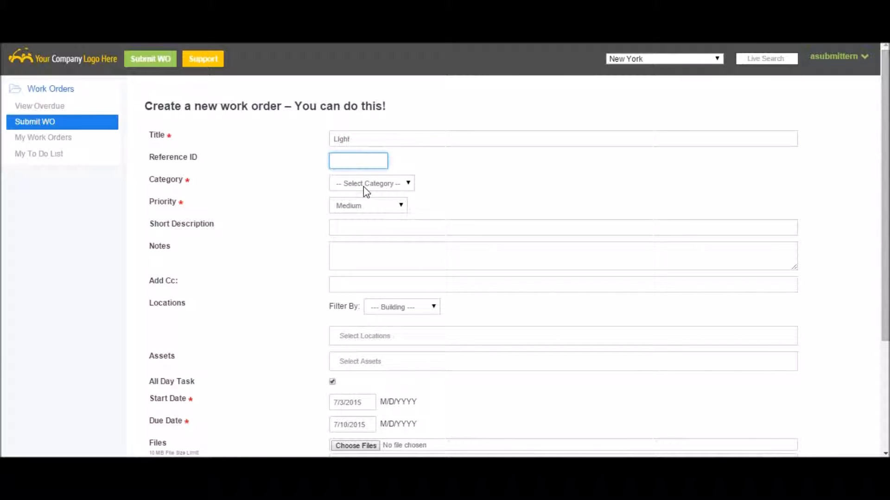
pyautogui.click(363, 185)
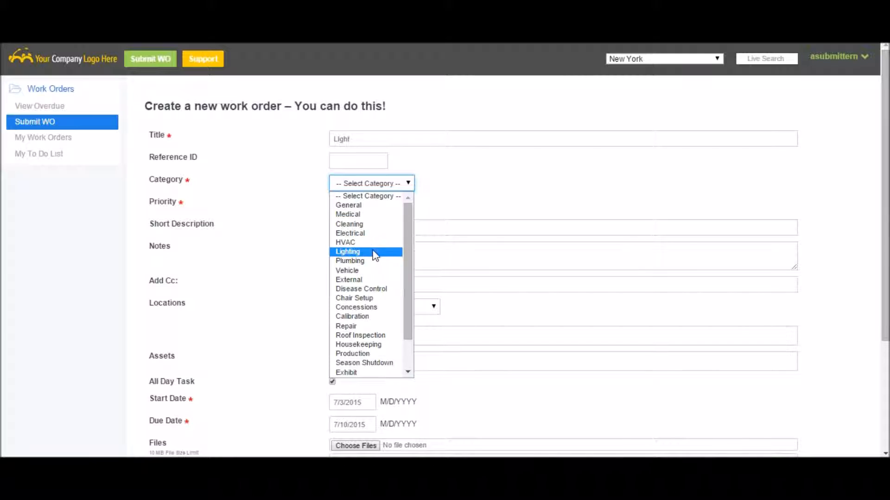
pyautogui.click(374, 253)
pyautogui.click(350, 208)
pyautogui.click(359, 237)
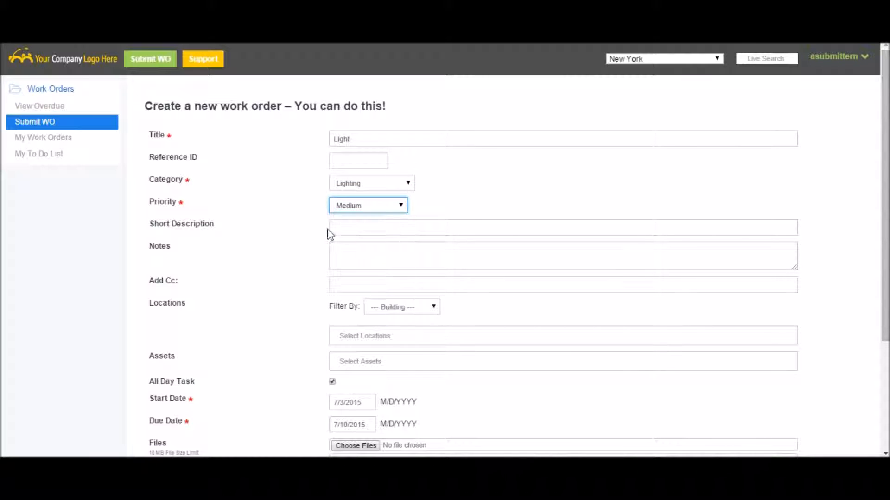
# Step: Look over the work order's short description, notes and Cc fields and the unfiltered lists of locations and assets
pyautogui.click(368, 227)
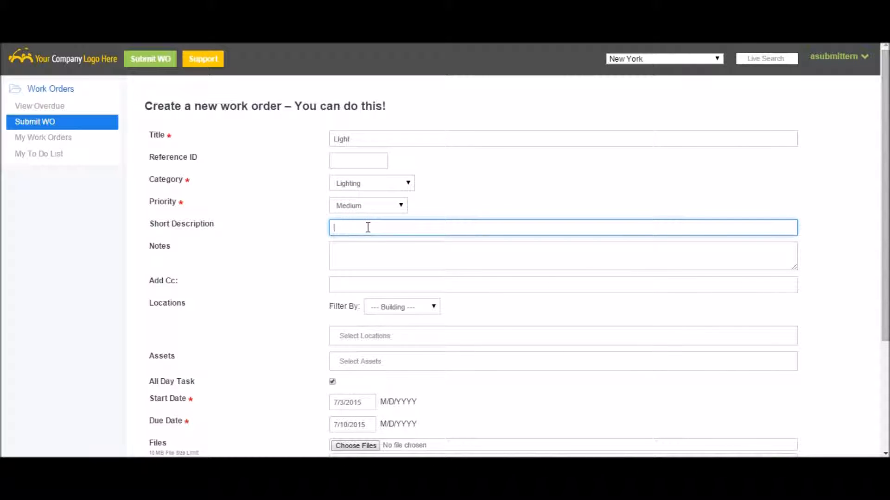
pyautogui.click(361, 254)
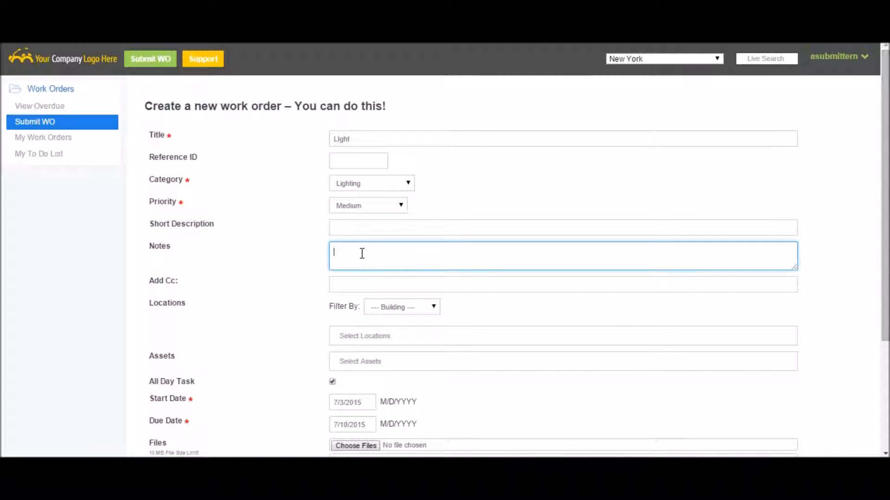
pyautogui.scroll(-3, 362, 256)
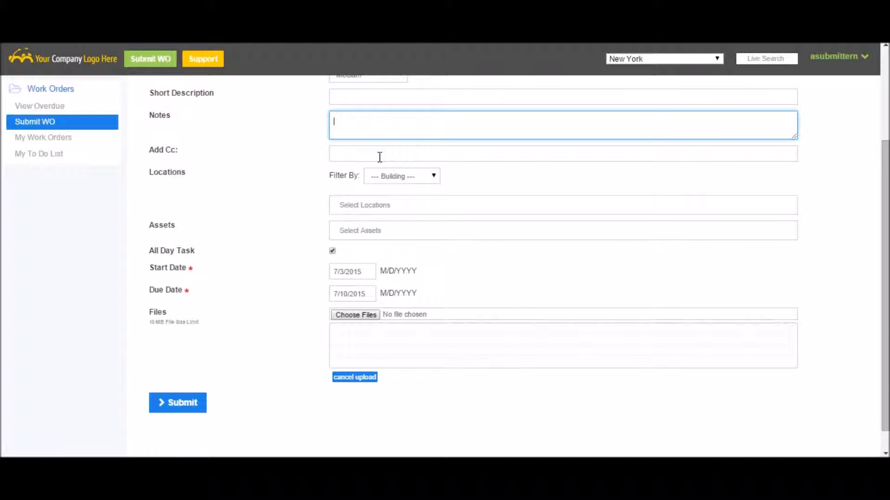
pyautogui.click(361, 154)
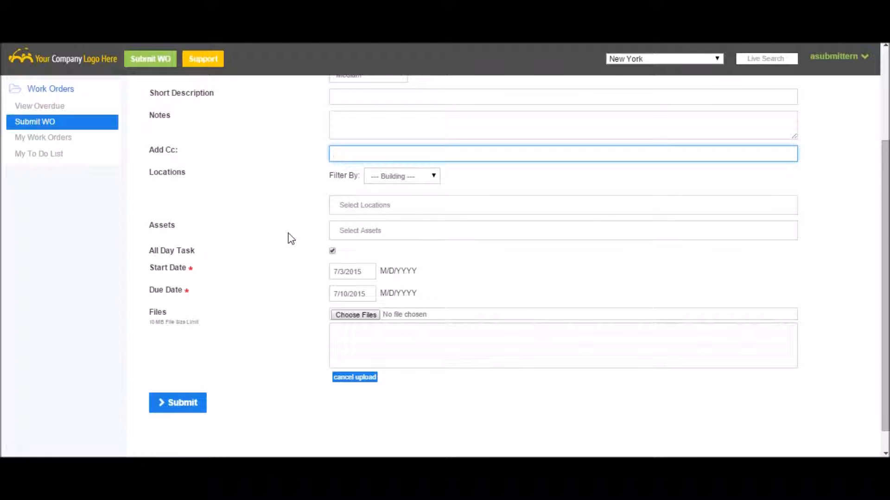
pyautogui.click(392, 204)
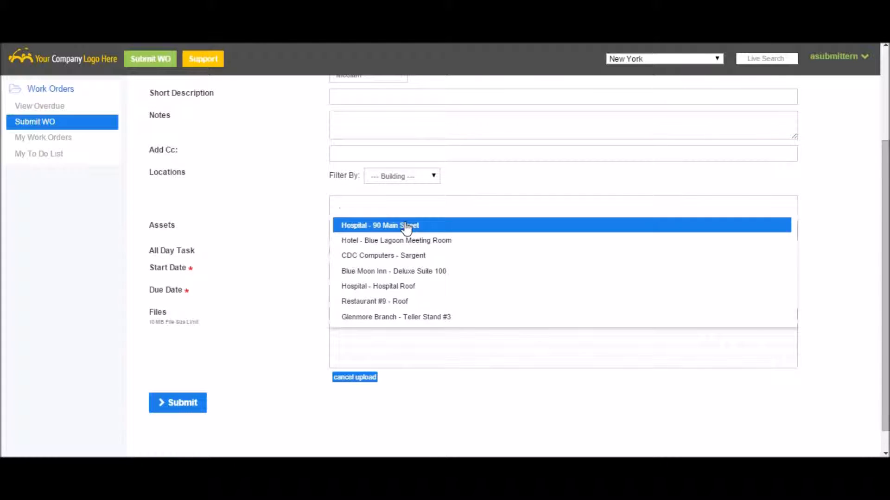
pyautogui.click(254, 194)
pyautogui.click(333, 229)
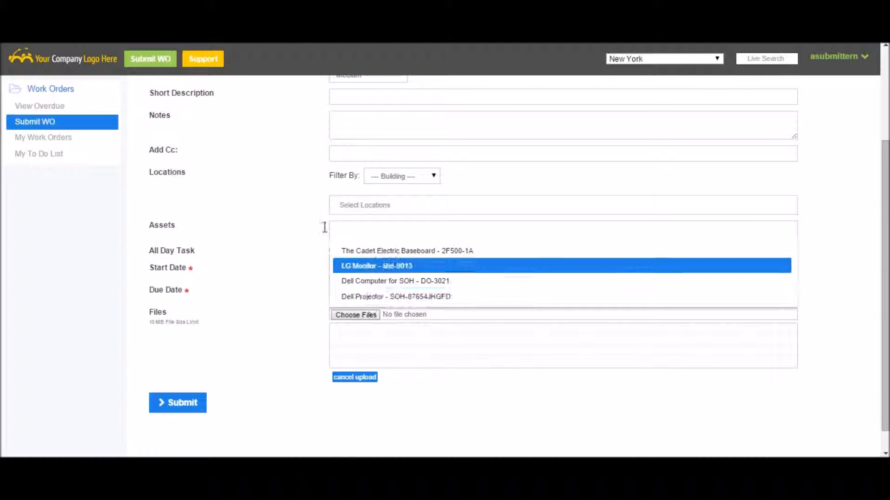
pyautogui.click(264, 195)
# Step: Filter the locations by the Hotel building and assign Hotel - Blue Lagoon Meeting Room to the work order
pyautogui.click(386, 180)
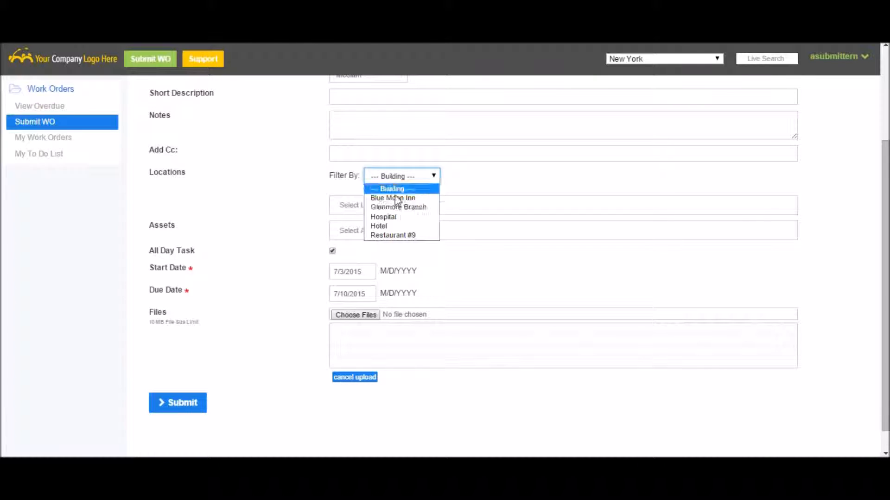
pyautogui.click(404, 224)
pyautogui.click(372, 207)
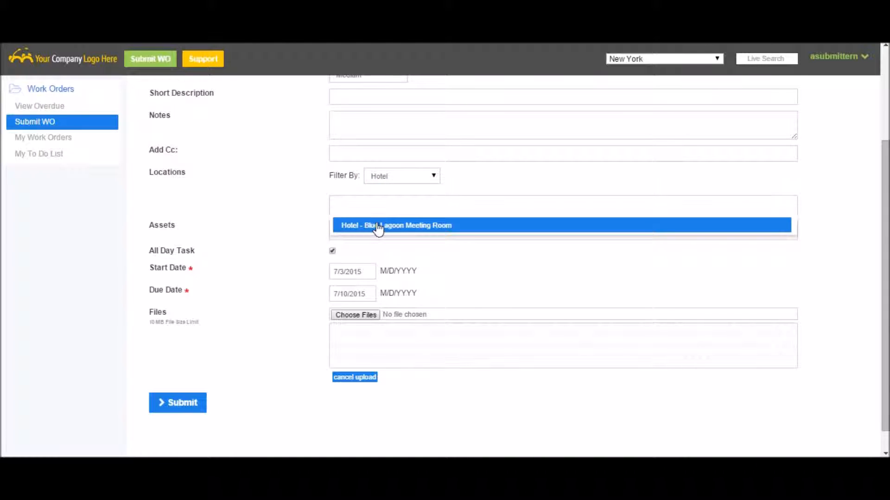
pyautogui.click(279, 201)
pyautogui.click(352, 230)
pyautogui.click(287, 198)
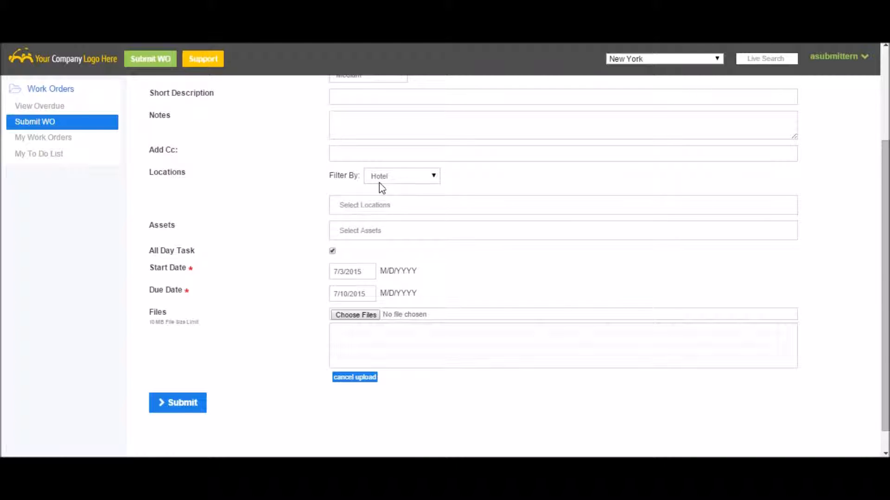
pyautogui.click(385, 204)
pyautogui.click(389, 226)
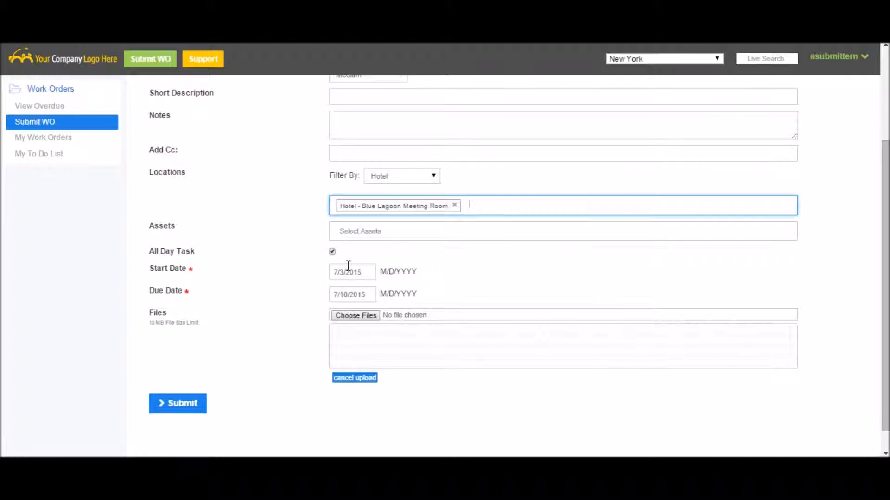
# Step: Set the due date to 07/07/2015, submit the work order and check its status
pyautogui.click(351, 295)
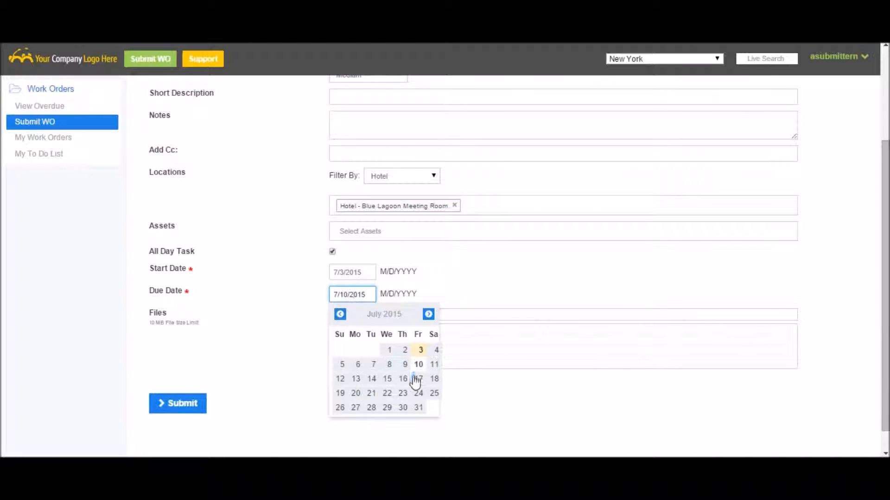
pyautogui.click(373, 365)
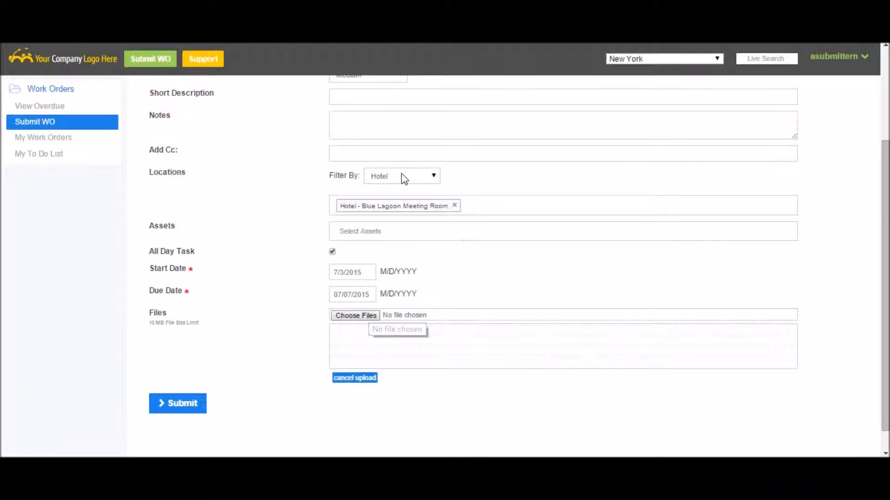
pyautogui.click(185, 409)
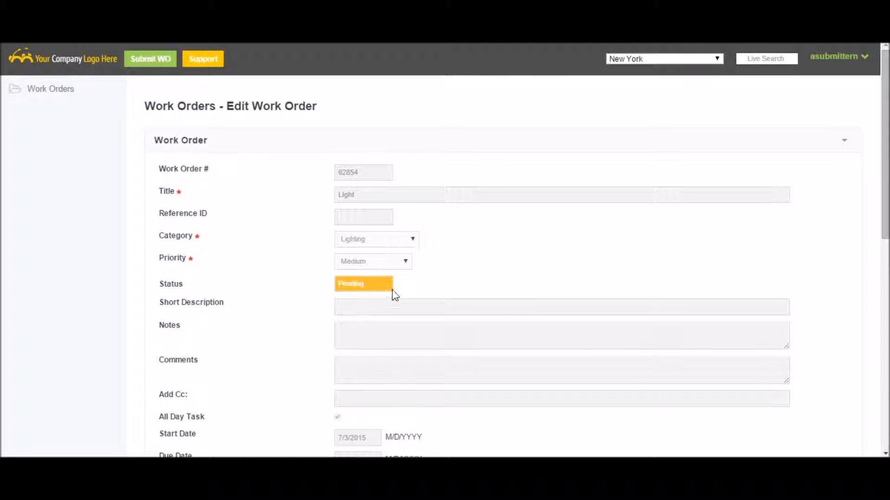
pyautogui.moveTo(407, 288); pyautogui.dragTo(326, 288)
pyautogui.click(441, 288)
# Step: Open the assigned "Light flickering" work order from My To Do List
pyautogui.click(67, 92)
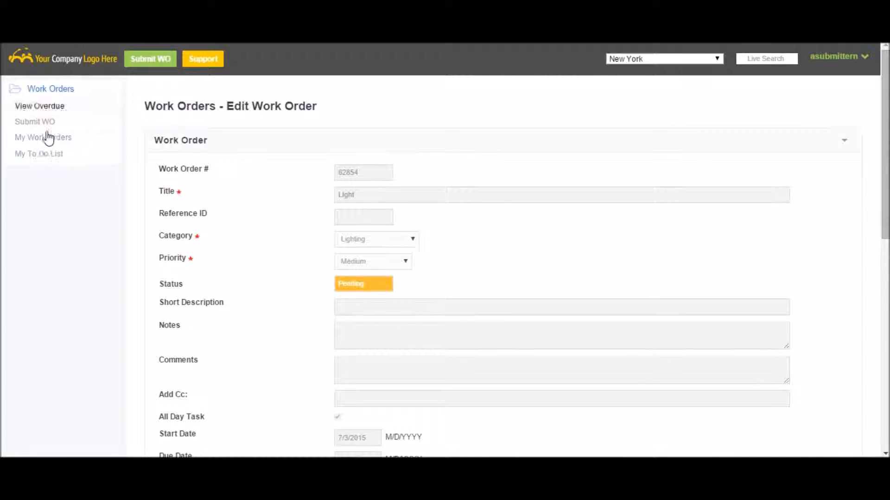
pyautogui.click(44, 155)
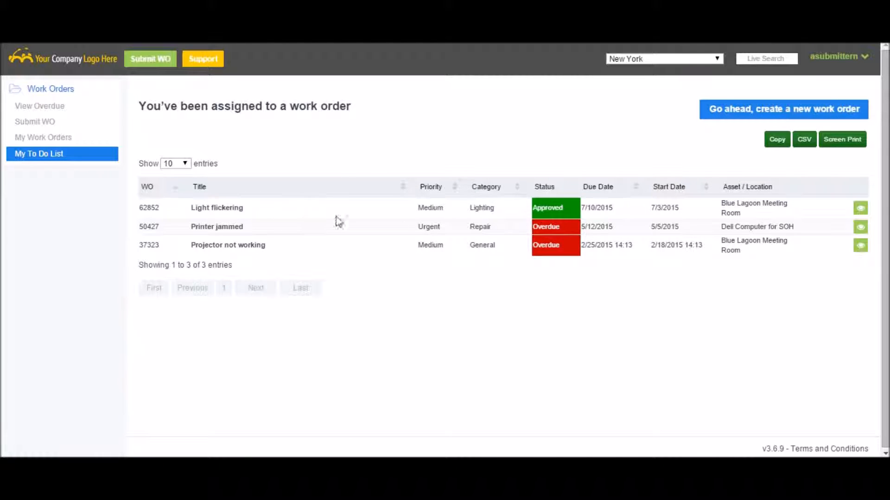
pyautogui.click(861, 214)
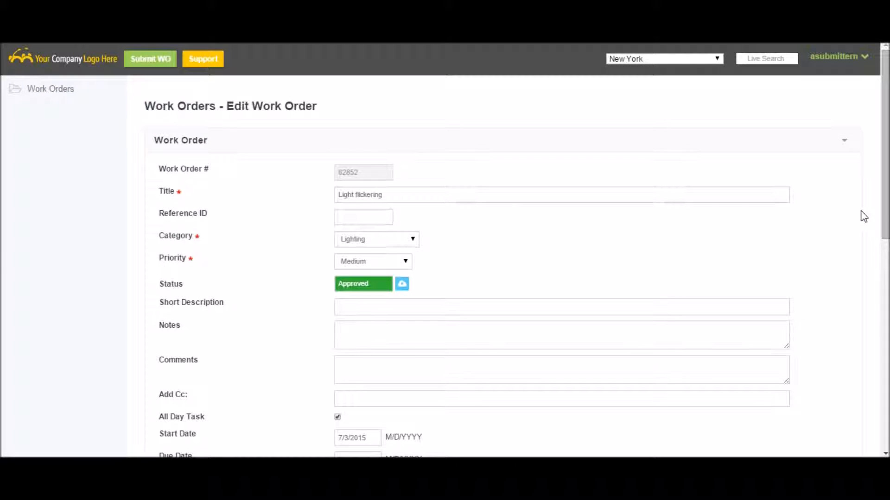
# Step: Examine the "Light flickering" work order's details, including comments, dates, files and locations, and expand its task list
pyautogui.scroll(-1, 551, 211)
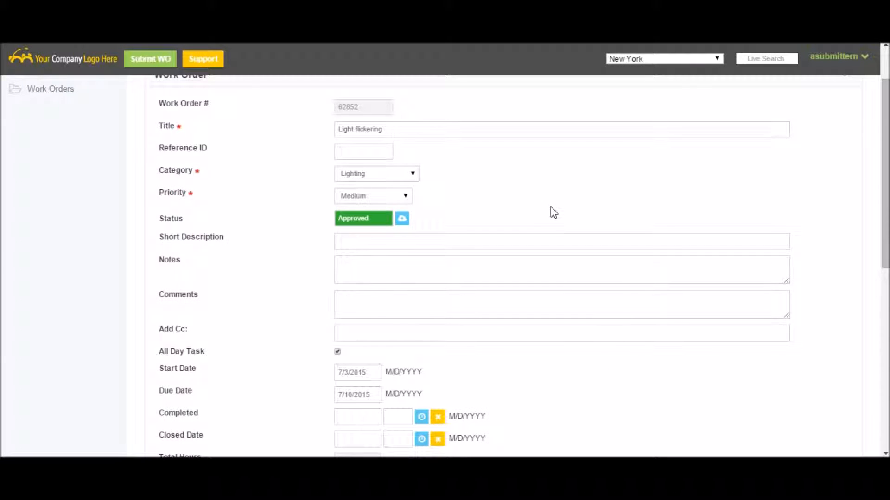
pyautogui.scroll(-2, 551, 209)
pyautogui.scroll(-4, 551, 207)
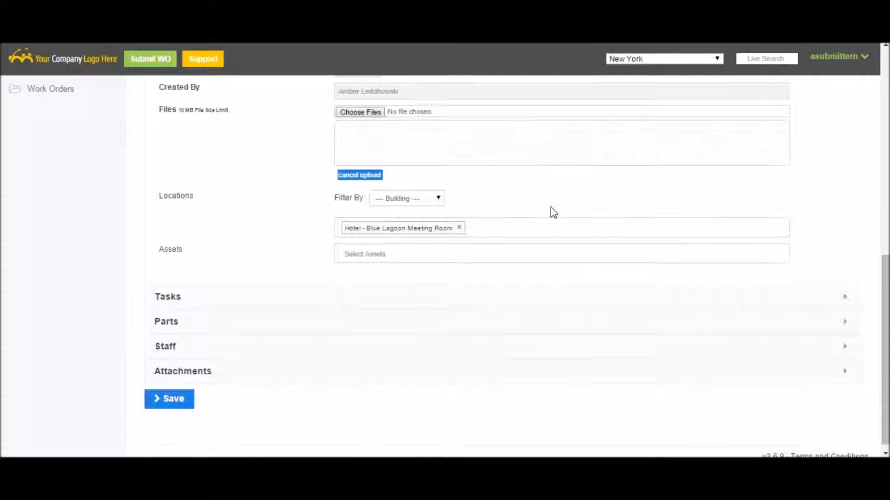
pyautogui.scroll(2, 551, 207)
pyautogui.scroll(5, 550, 206)
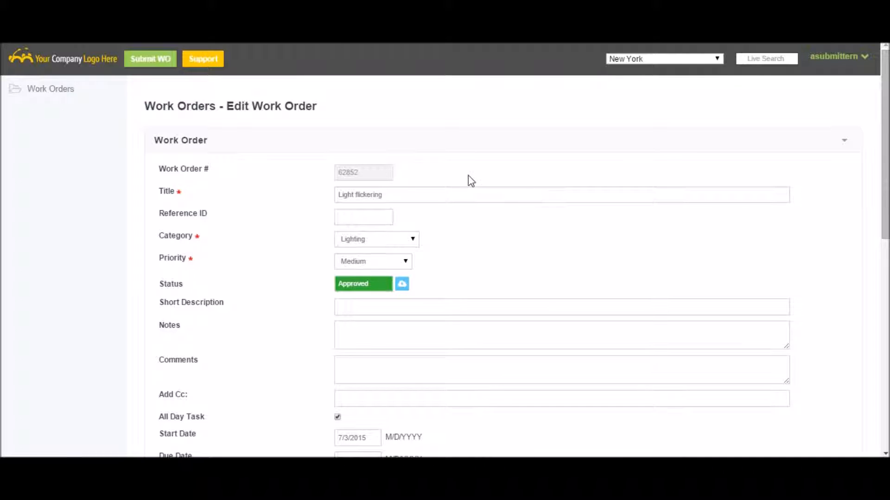
pyautogui.scroll(-1, 466, 199)
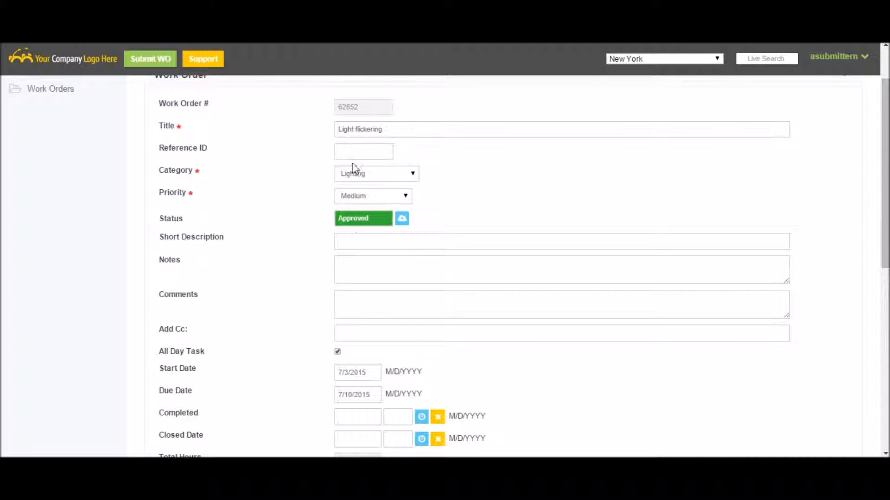
pyautogui.scroll(-1, 356, 181)
pyautogui.click(375, 240)
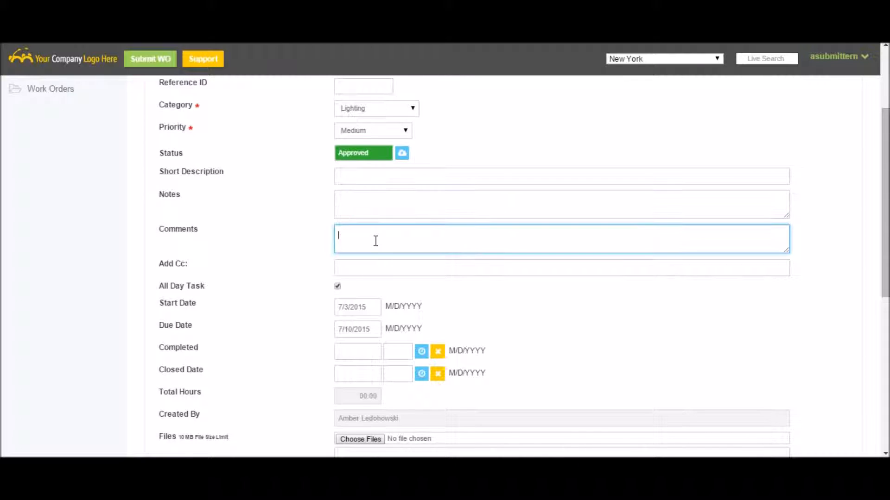
pyautogui.scroll(-1, 376, 241)
pyautogui.scroll(-2, 375, 240)
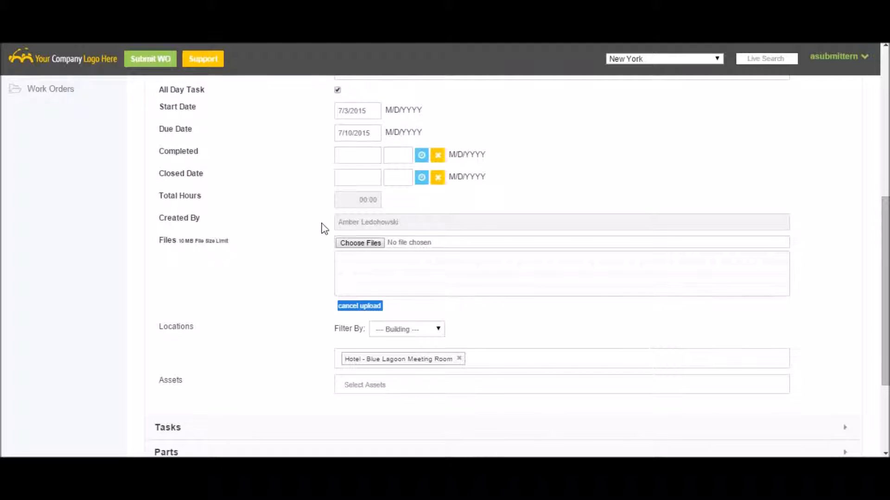
pyautogui.scroll(-2, 330, 268)
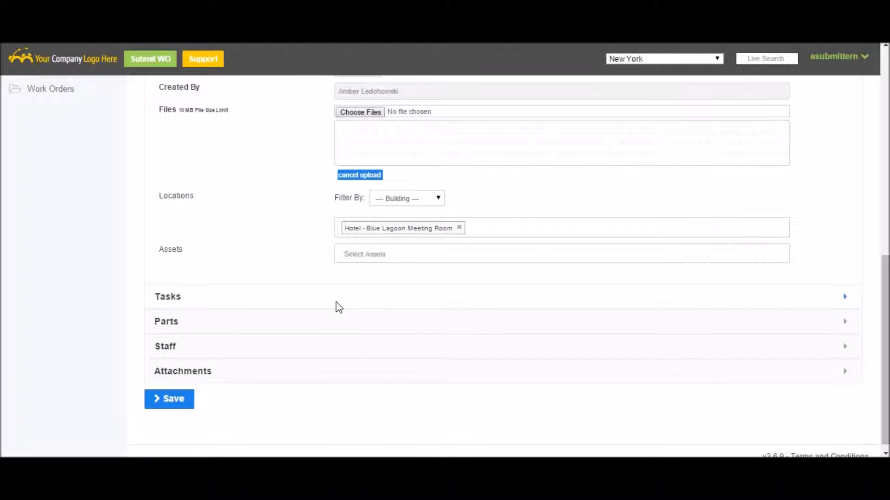
pyautogui.click(338, 305)
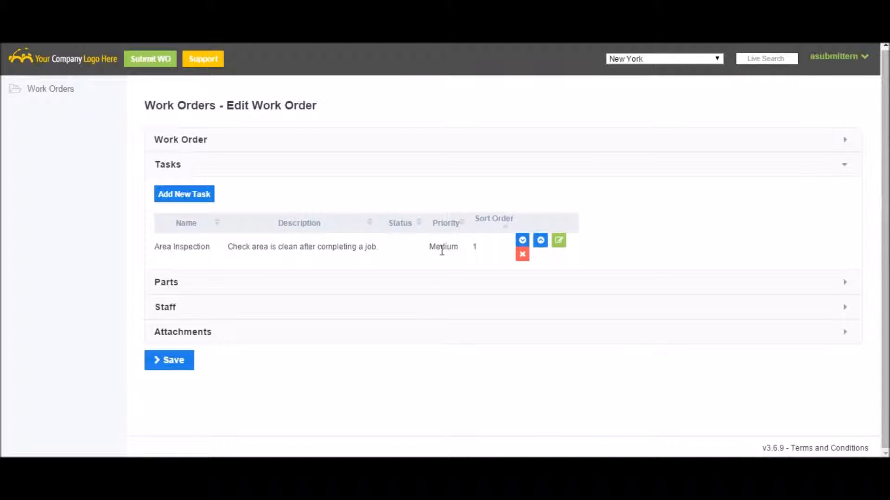
# Step: Open the Area Inspection task for editing and tick both required checks, for floor objects and for having all tools
pyautogui.click(560, 244)
pyautogui.scroll(-1, 324, 232)
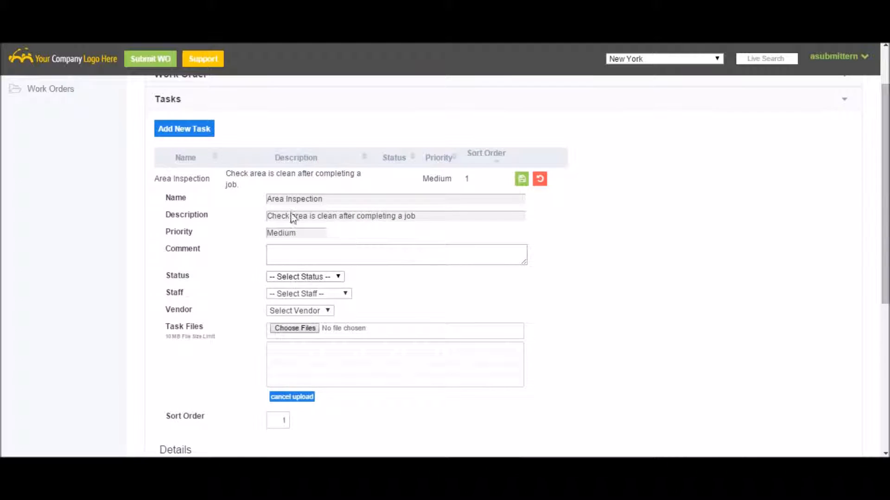
pyautogui.scroll(-1, 278, 259)
pyautogui.scroll(-1, 266, 286)
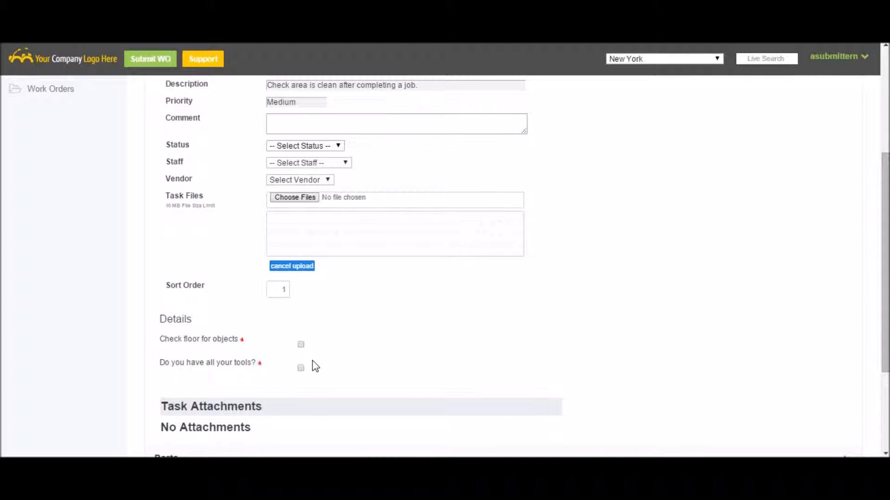
pyautogui.click(301, 346)
pyautogui.click(301, 368)
# Step: Set the Area Inspection task's status to Completed and save the task
pyautogui.click(299, 146)
pyautogui.click(310, 166)
pyautogui.scroll(3, 672, 223)
pyautogui.click(523, 181)
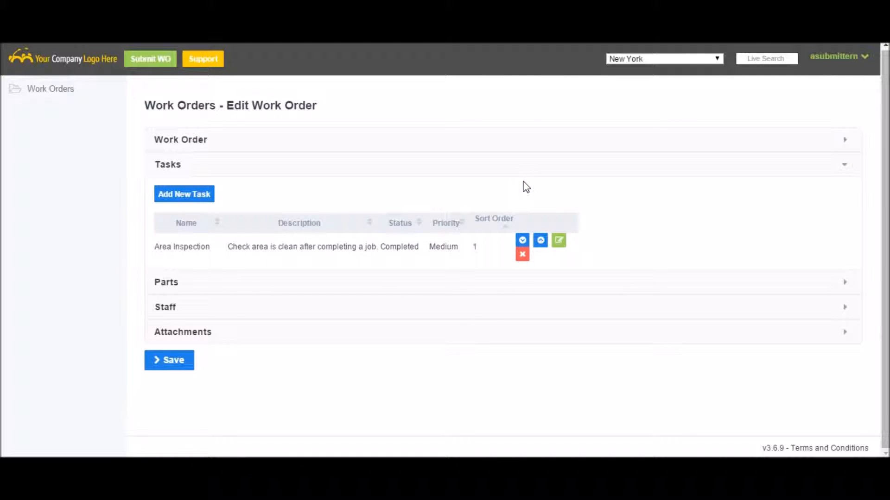
# Step: Review the work order's parts with their quantity, then its staff and attachments sections
pyautogui.click(510, 278)
pyautogui.doubleClick(591, 237)
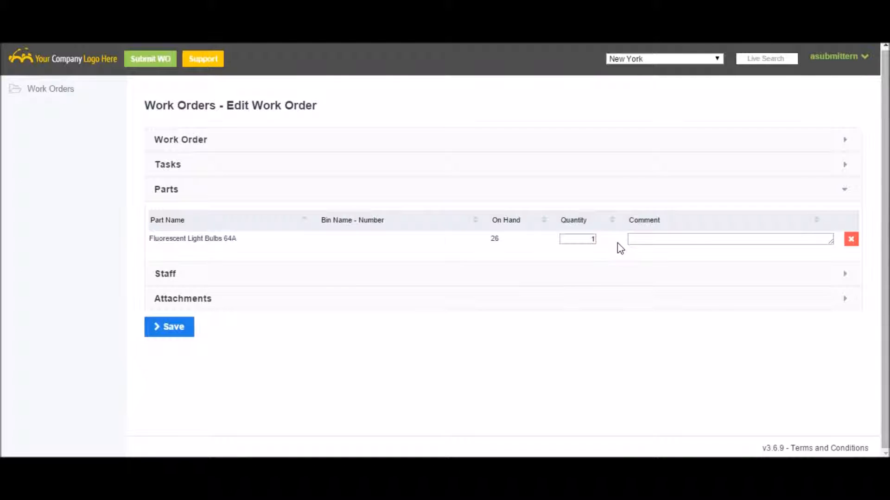
pyautogui.click(251, 275)
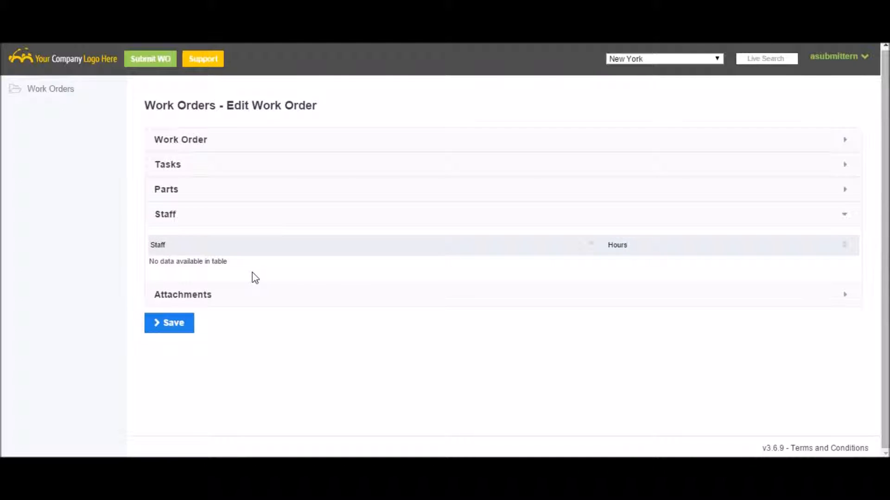
pyautogui.click(259, 303)
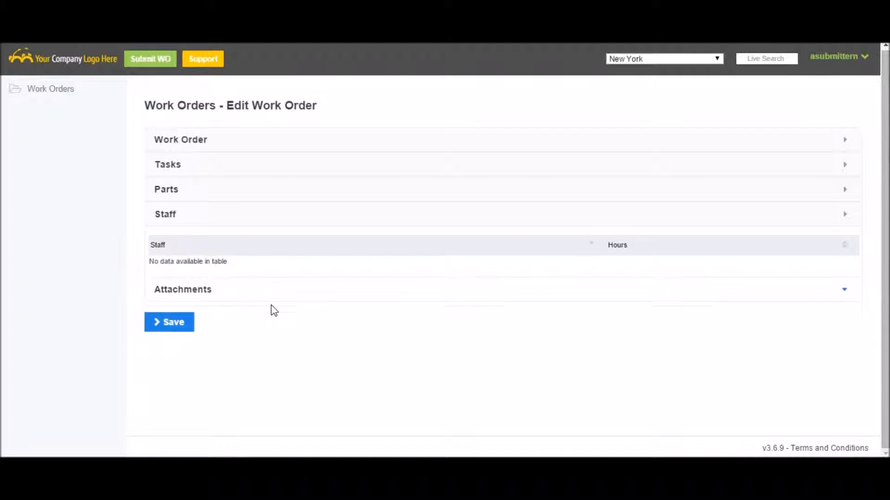
# Step: Mark the "Light flickering" work order complete from its main details, without entering a comment
pyautogui.click(255, 137)
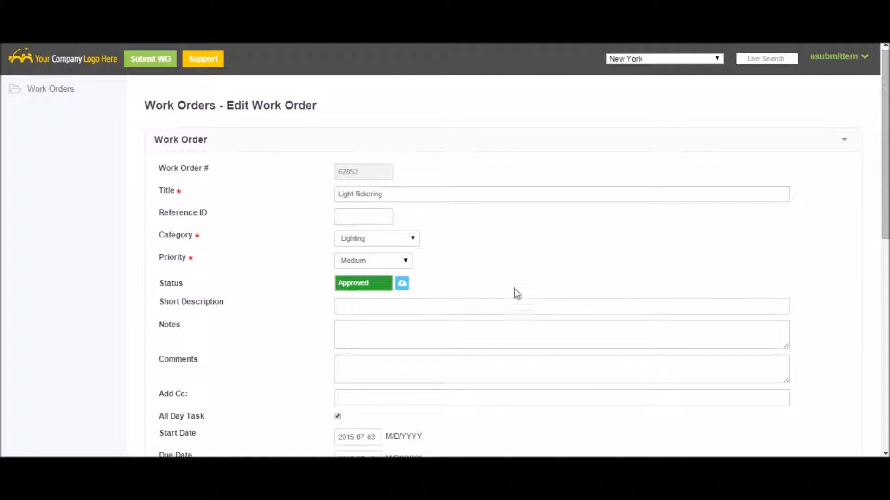
pyautogui.click(403, 284)
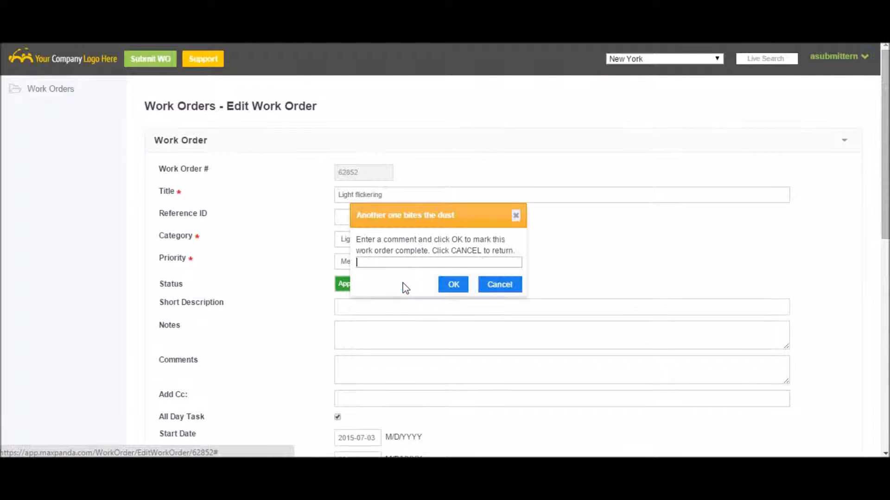
pyautogui.click(454, 286)
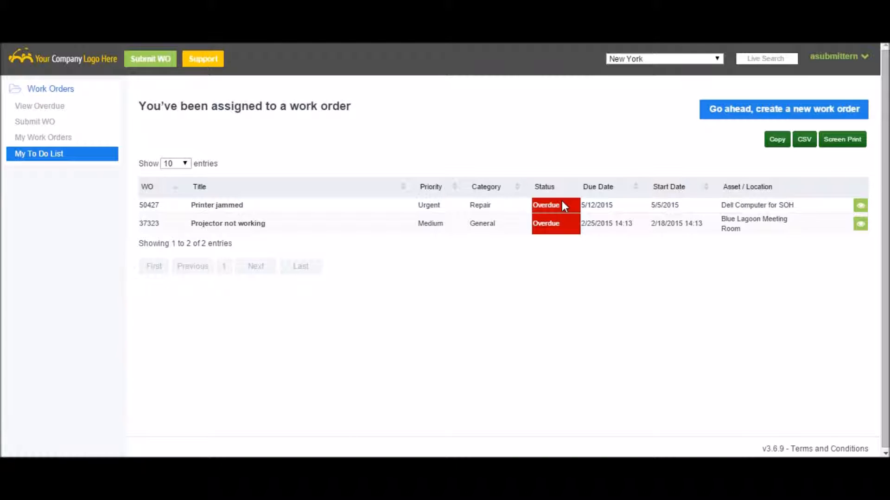
# Step: Review the overdue work orders, the submitter's own work orders and the to-do list
pyautogui.click(61, 102)
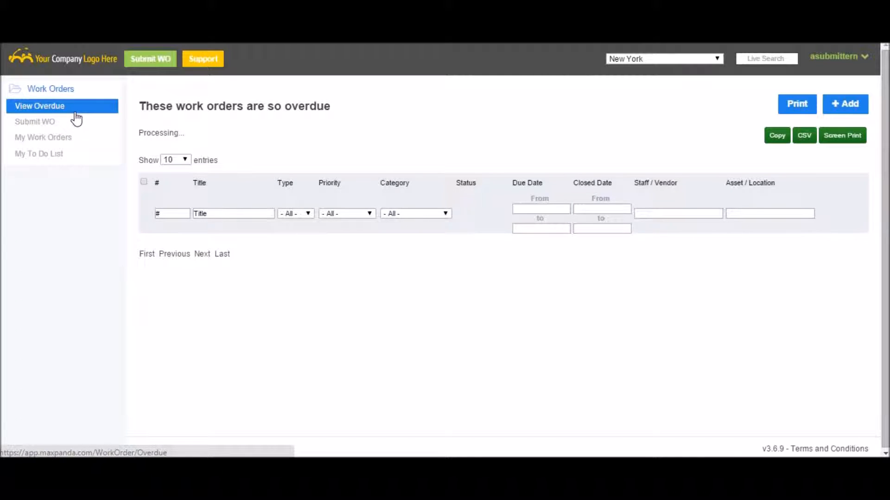
pyautogui.click(46, 138)
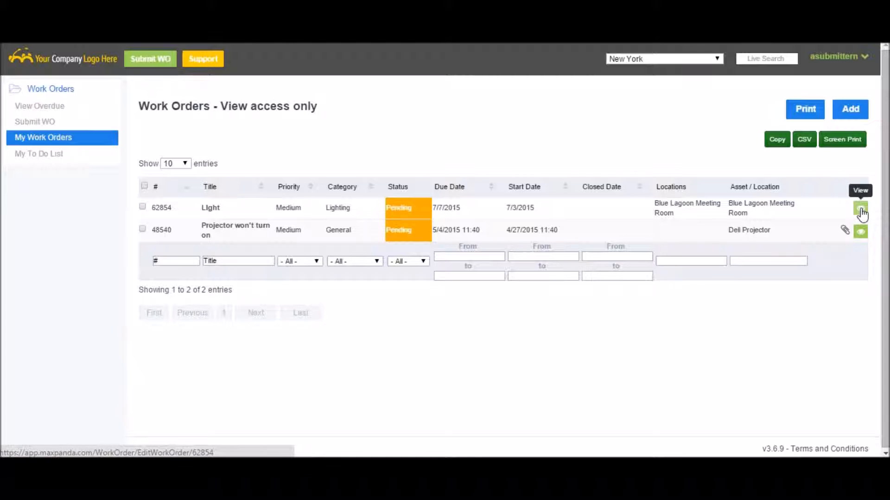
pyautogui.click(49, 156)
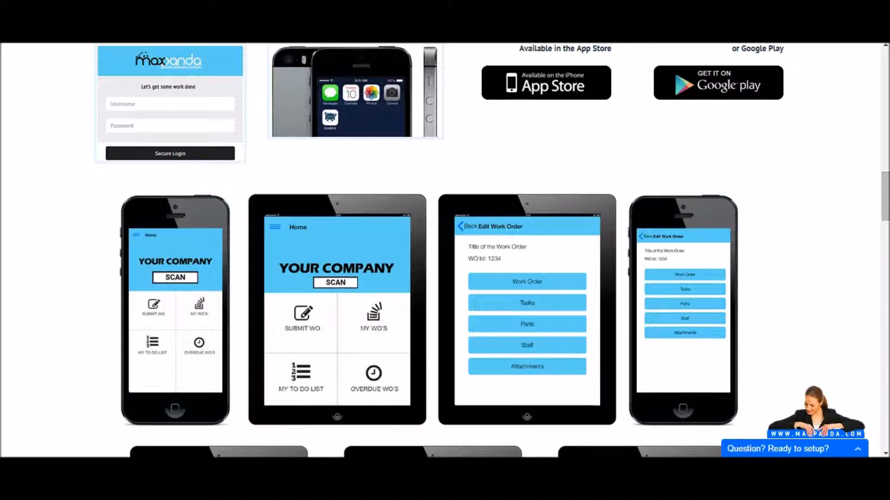
# Step: Look through the mobile app's home, edit, My WO's, Overdue WO's and Submit WO screens on the Maxpanda website
pyautogui.scroll(-2, 480, 269)
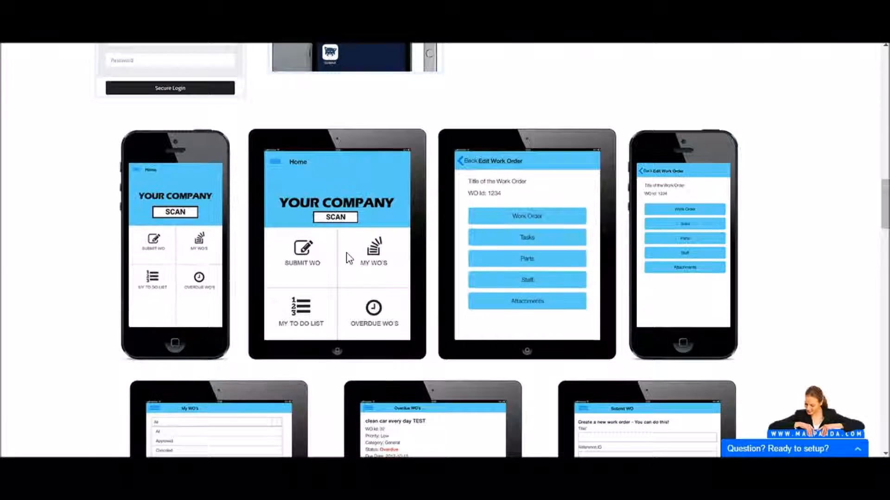
pyautogui.scroll(-1, 348, 257)
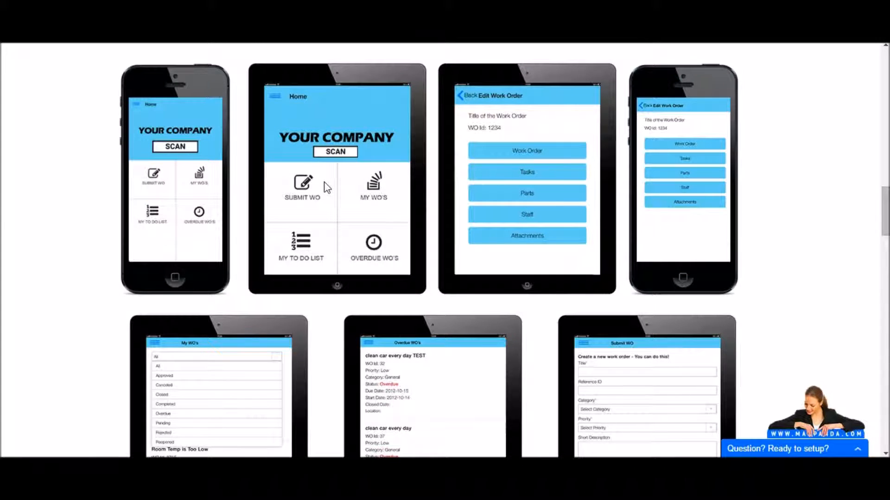
pyautogui.scroll(-1, 327, 186)
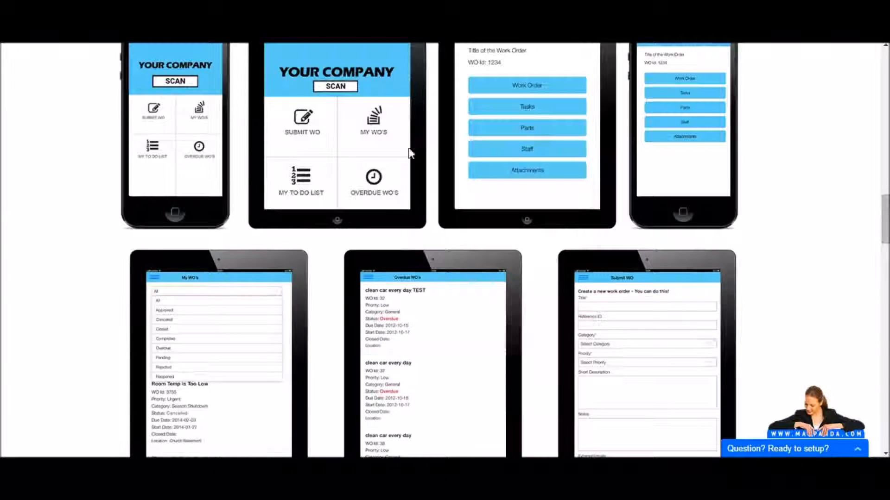
pyautogui.scroll(-2, 411, 154)
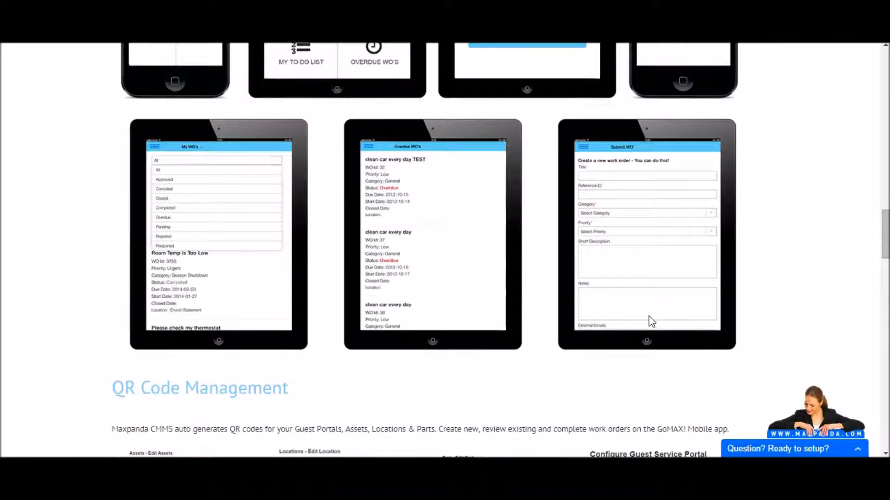
pyautogui.scroll(2, 652, 322)
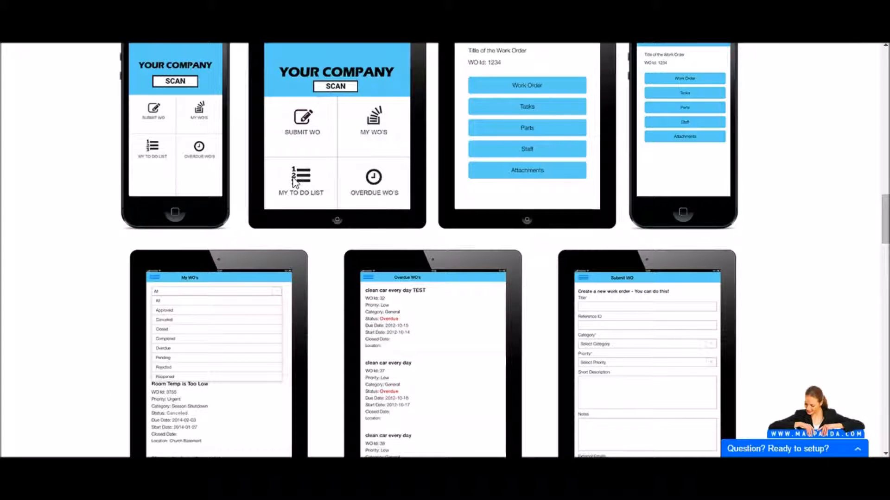
pyautogui.scroll(-1, 293, 182)
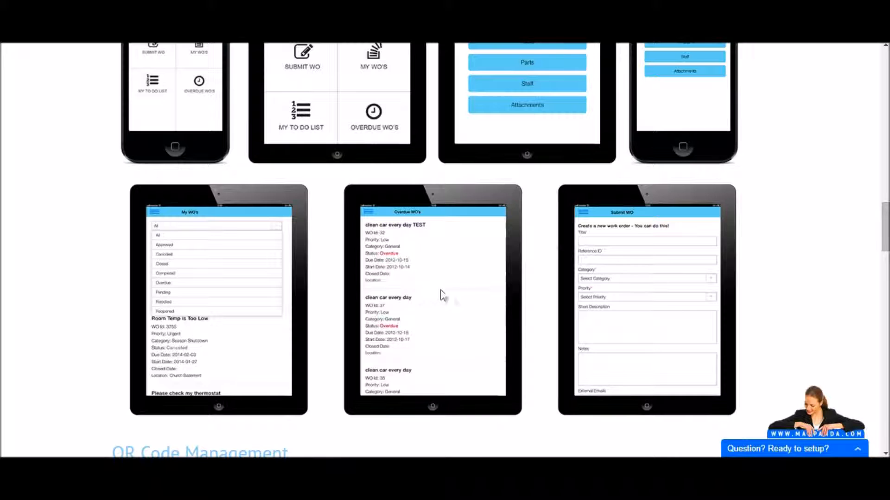